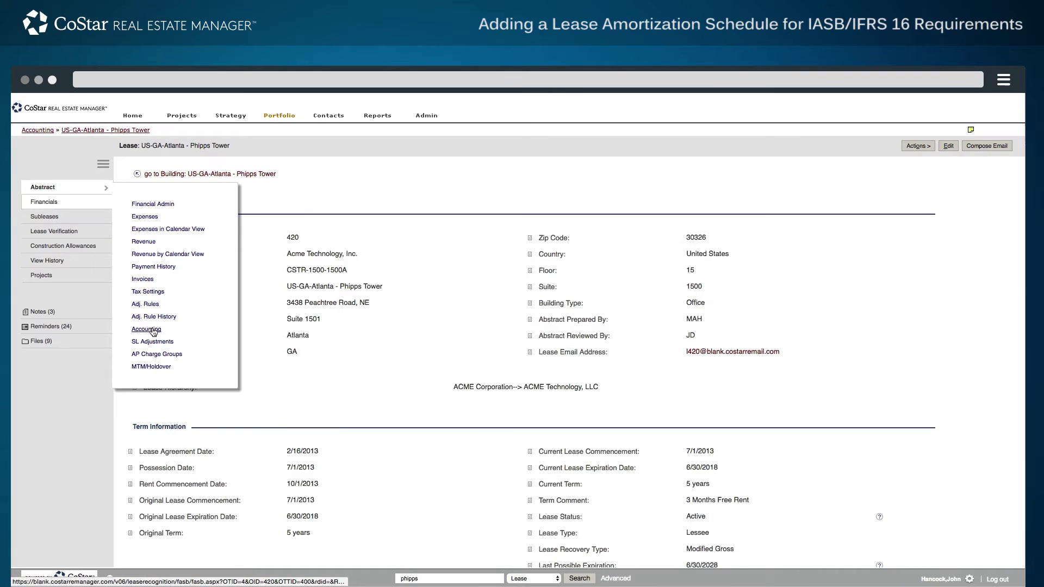
Go to the Phipps Tower lease's Accounting page under Financials
{"action": "left_click", "coordinate": [147, 330]}
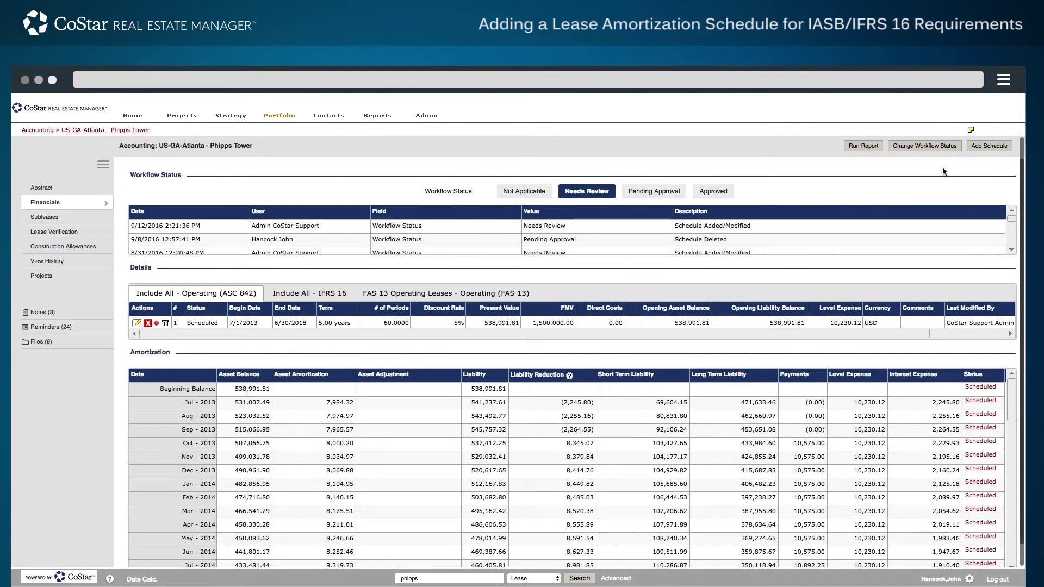
Add a new schedule with IFRS 16 classification and the Include All amortization profile
{"action": "left_click", "coordinate": [978, 152]}
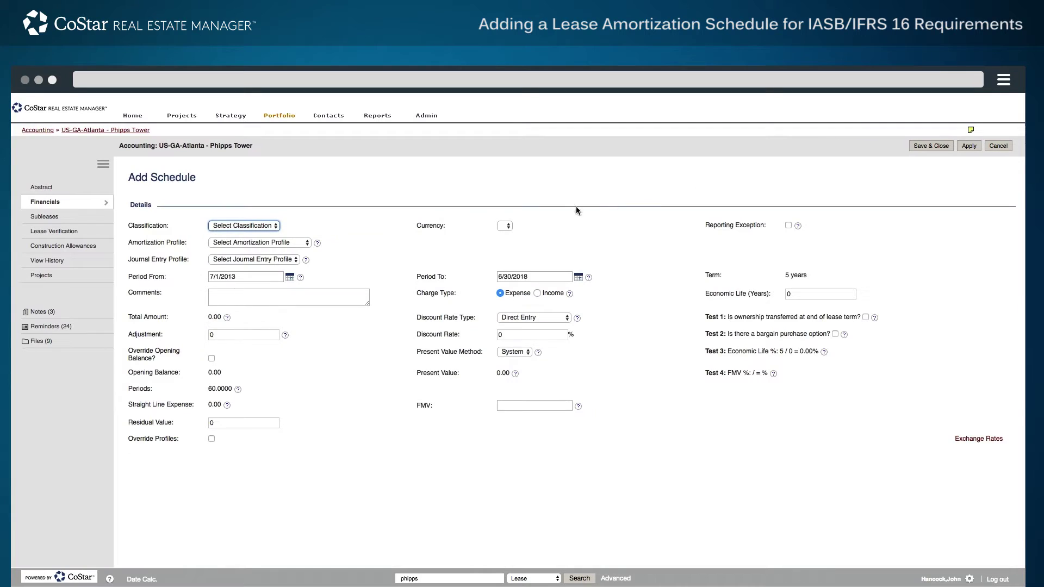
{"action": "left_click", "coordinate": [278, 226]}
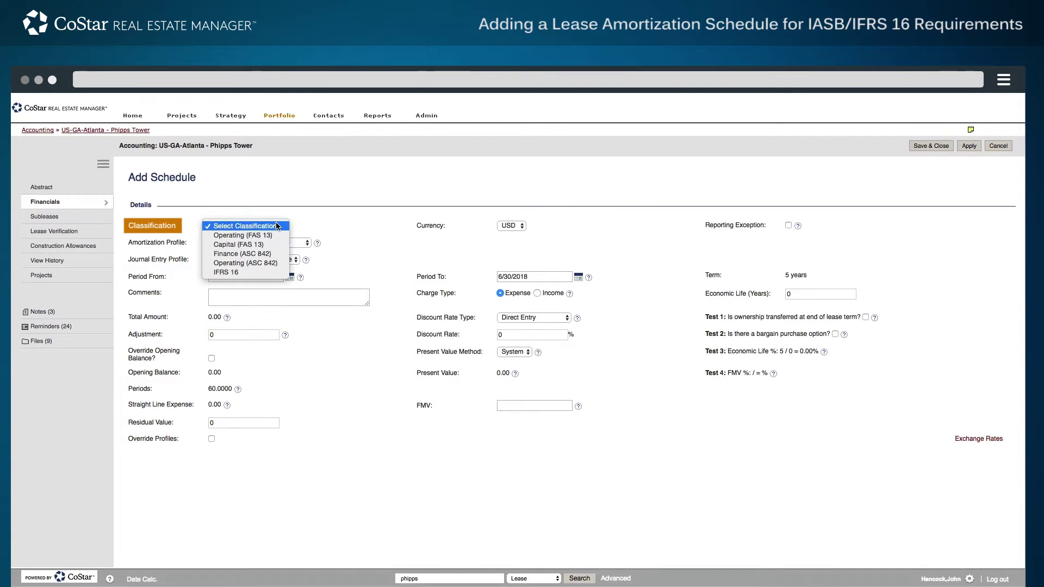
{"action": "left_click", "coordinate": [248, 273]}
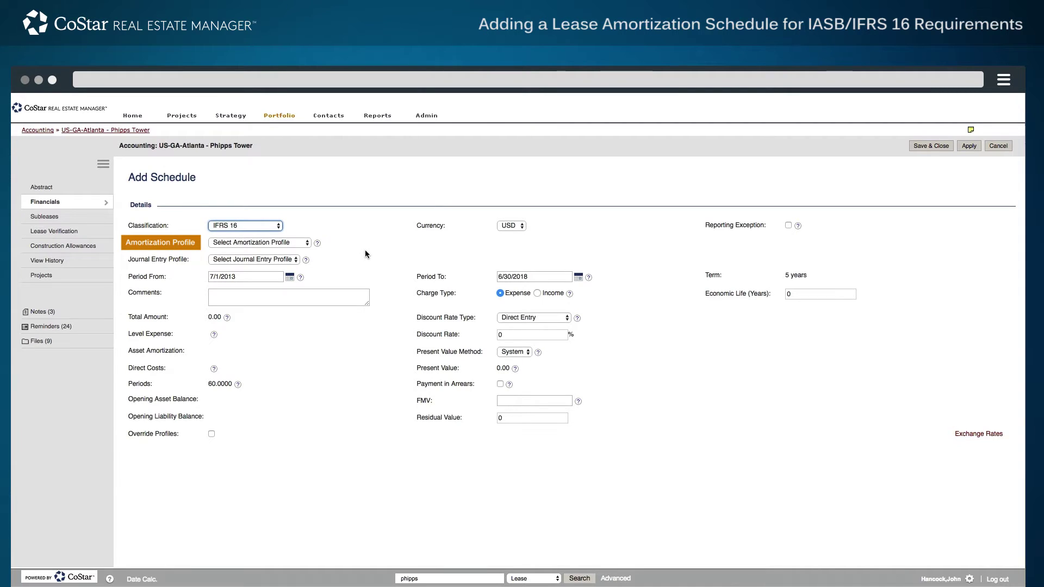
{"action": "left_click", "coordinate": [301, 243]}
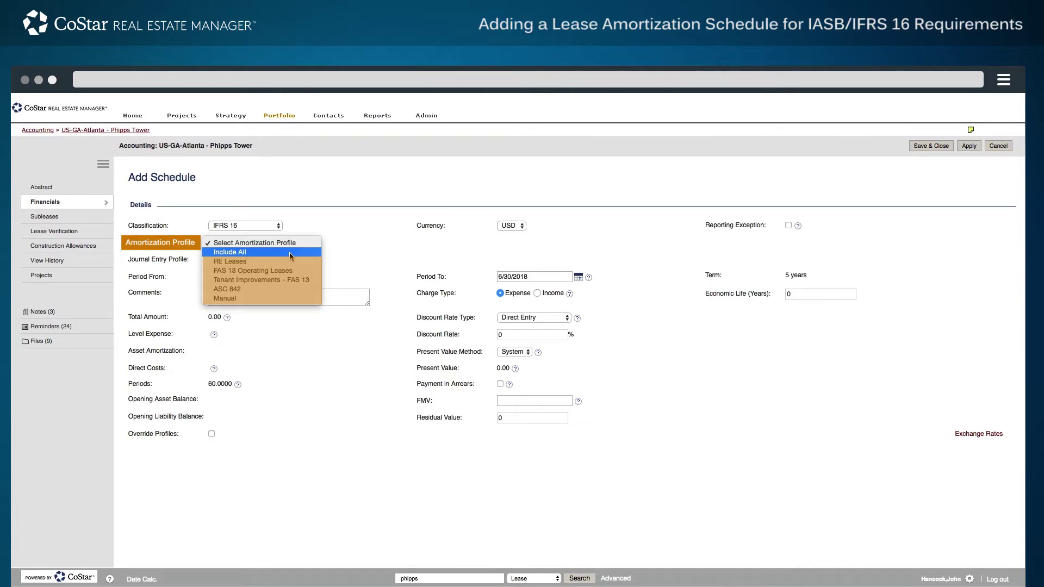
{"action": "left_click", "coordinate": [261, 252]}
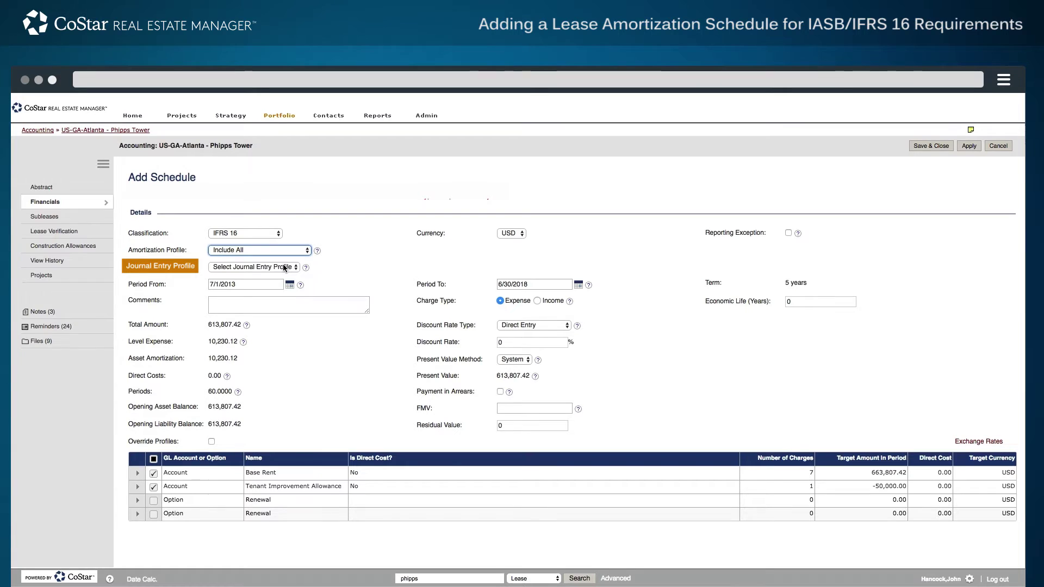
Use the Real Estate Leases journal entry profile and a directly entered 5.0% discount rate
{"action": "left_click", "coordinate": [284, 267]}
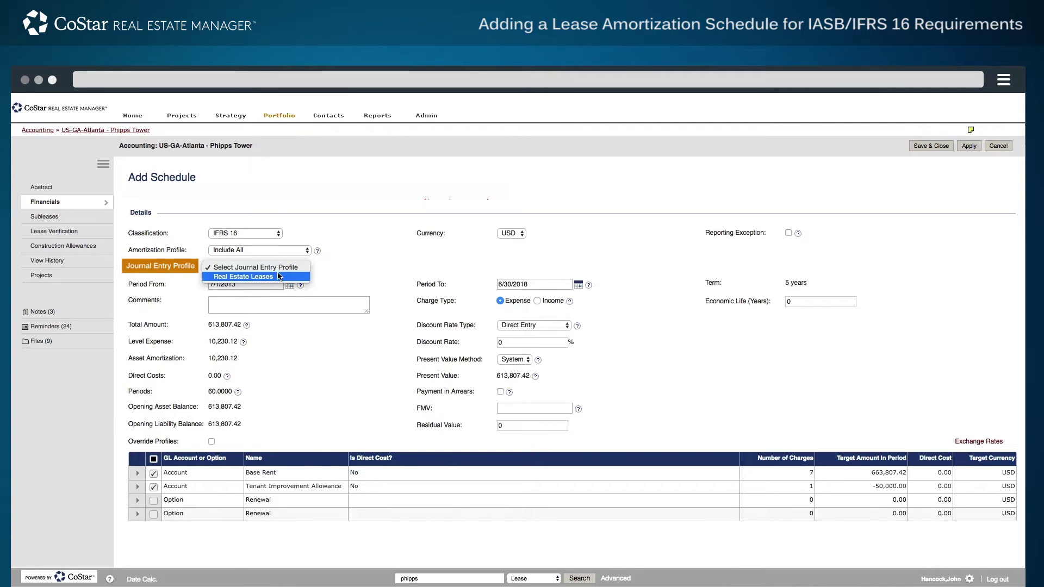
{"action": "left_click", "coordinate": [271, 277]}
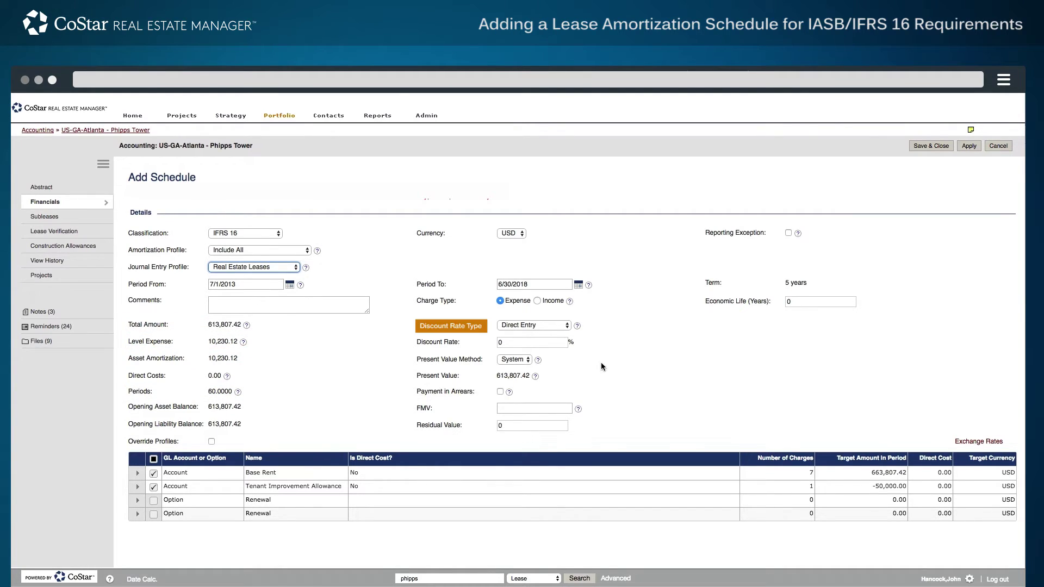
{"action": "left_click", "coordinate": [553, 345]}
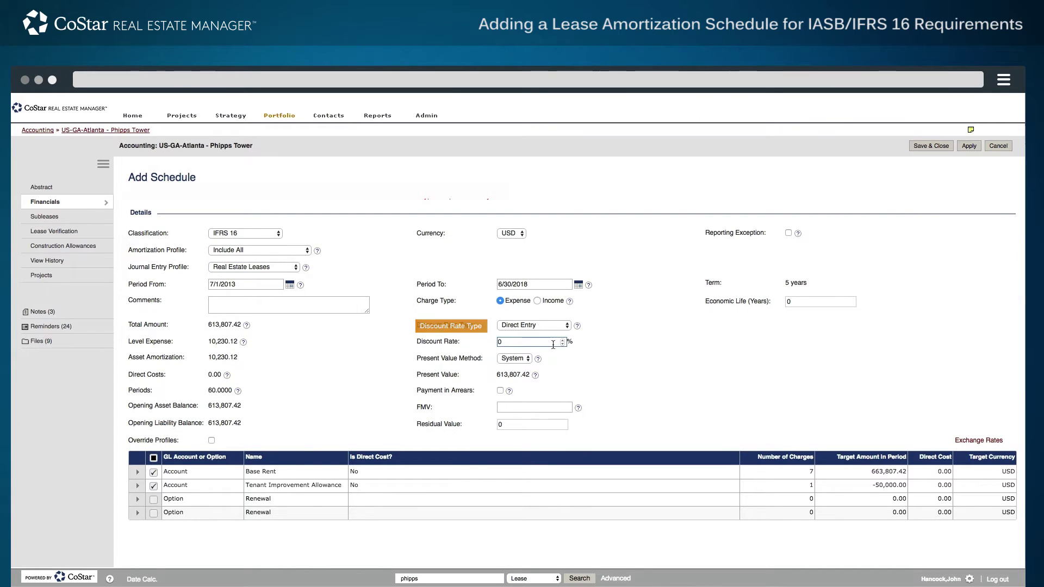
{"action": "type", "text": "5.0"}
{"action": "key", "text": "Tab"}
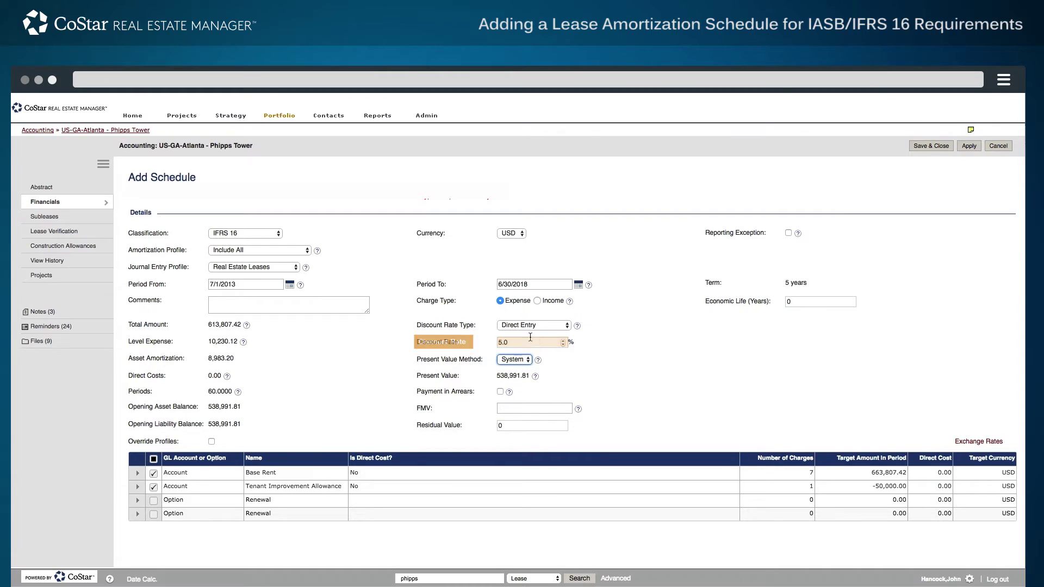
{"action": "left_click", "coordinate": [547, 333]}
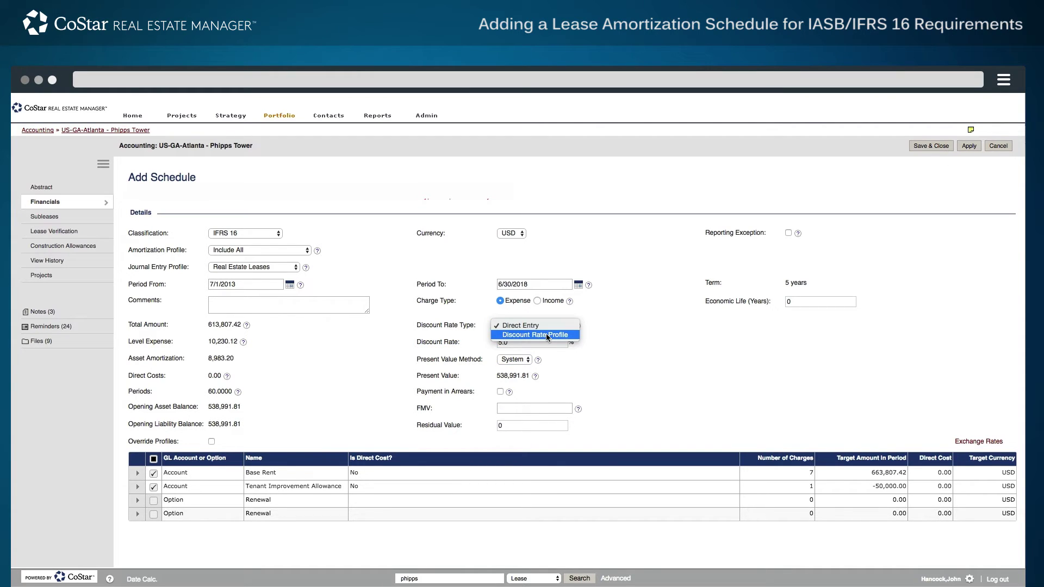
{"action": "left_click", "coordinate": [552, 358]}
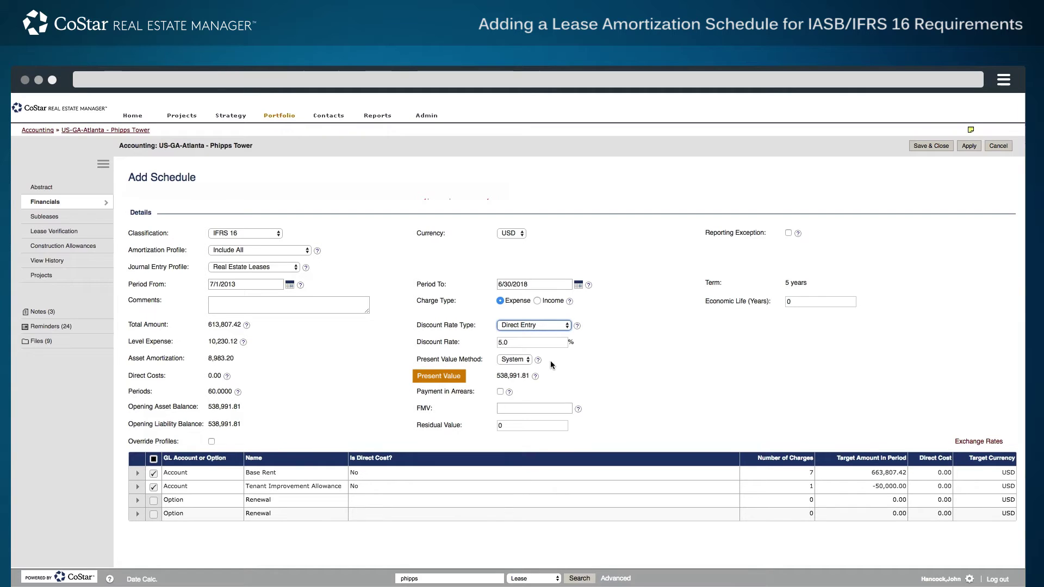
Enter an FMV of 650000 and a 30-year economic life
{"action": "left_click", "coordinate": [537, 406]}
{"action": "type", "text": "6"}
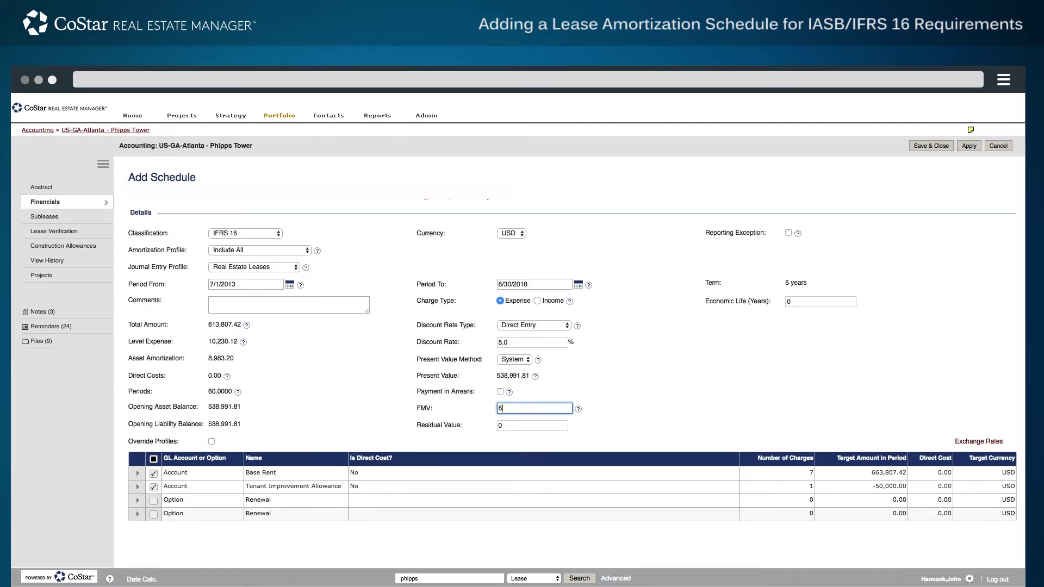
{"action": "type", "text": "50000"}
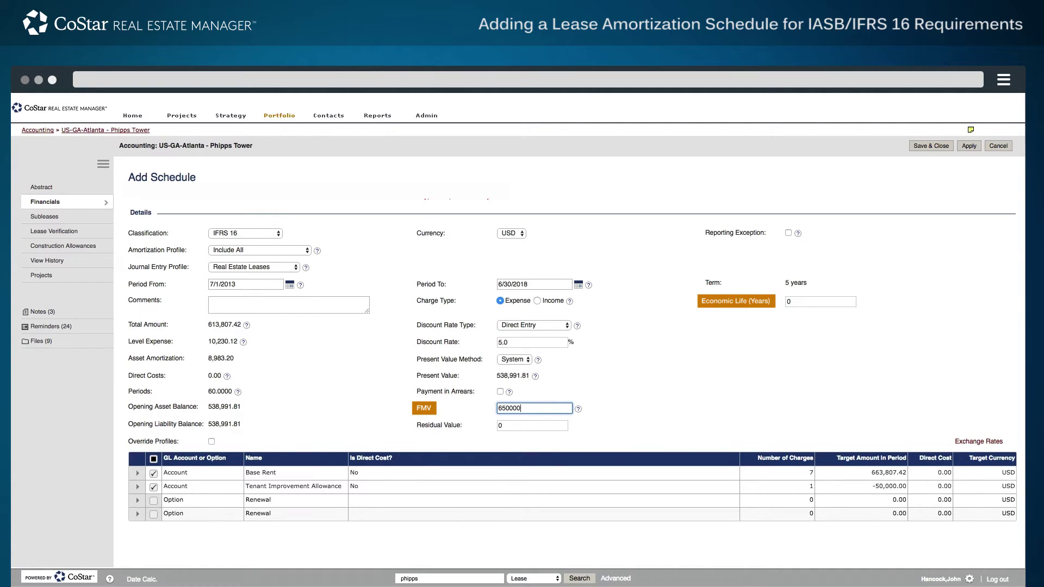
{"action": "left_click", "coordinate": [803, 303]}
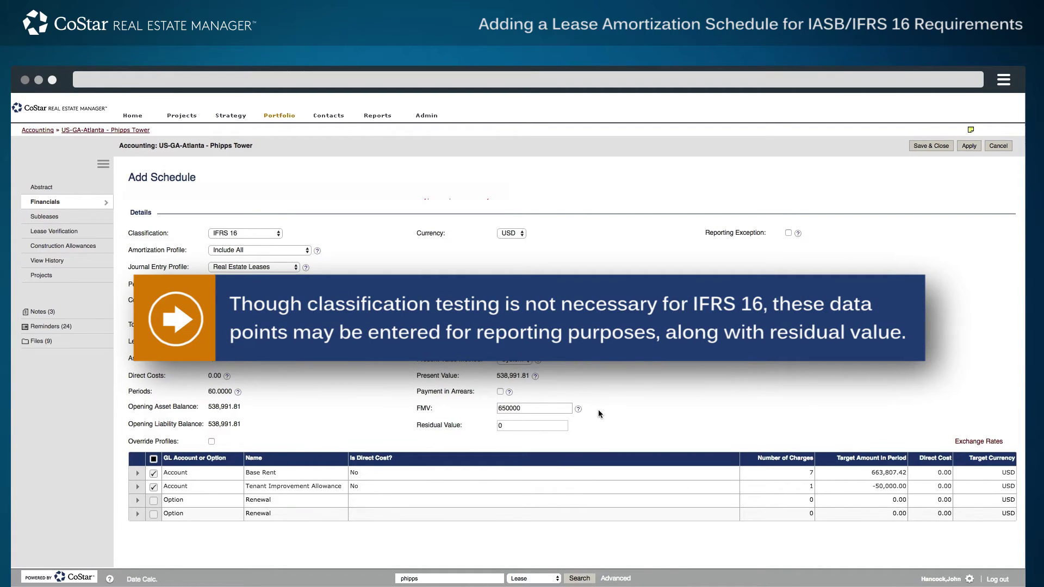
{"action": "left_click", "coordinate": [508, 429]}
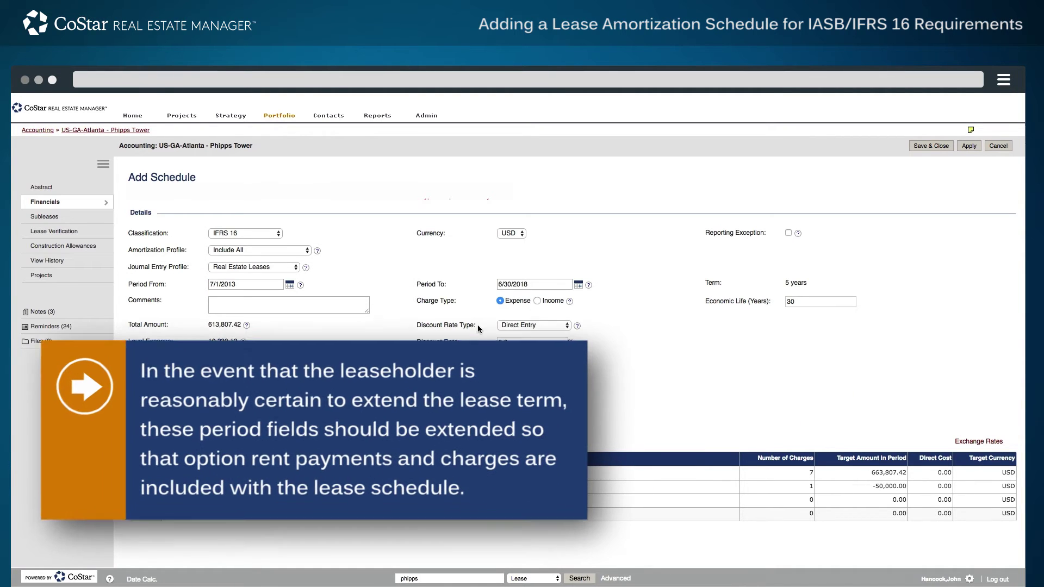
Change the schedule's end date from 6/30/2018 to 6/30/2023
{"action": "left_click", "coordinate": [547, 285]}
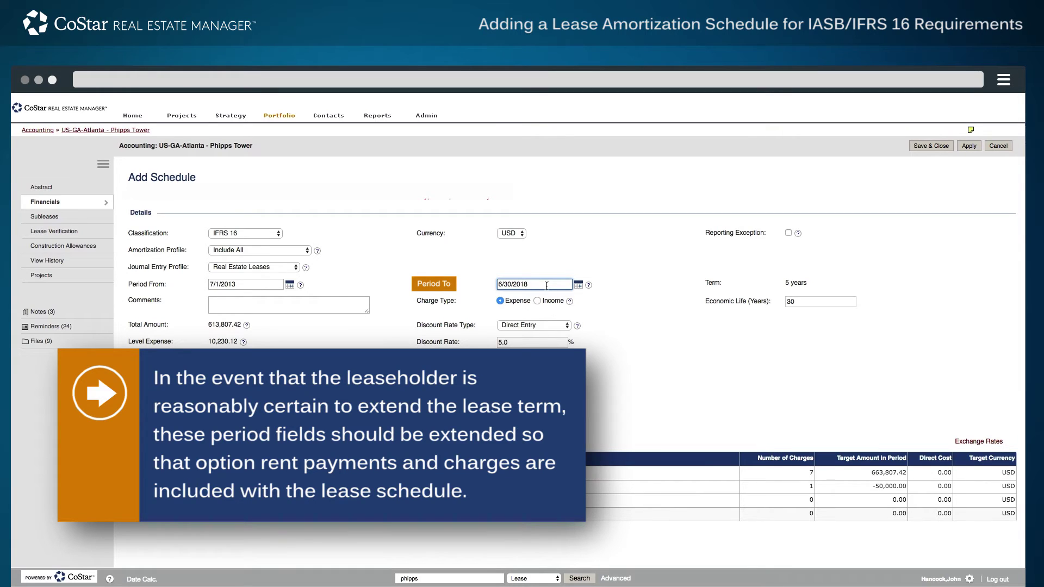
{"action": "key", "text": "BackSpace"}
{"action": "key", "text": "BackSpace"}
{"action": "type", "text": "23"}
{"action": "key", "text": "Tab"}
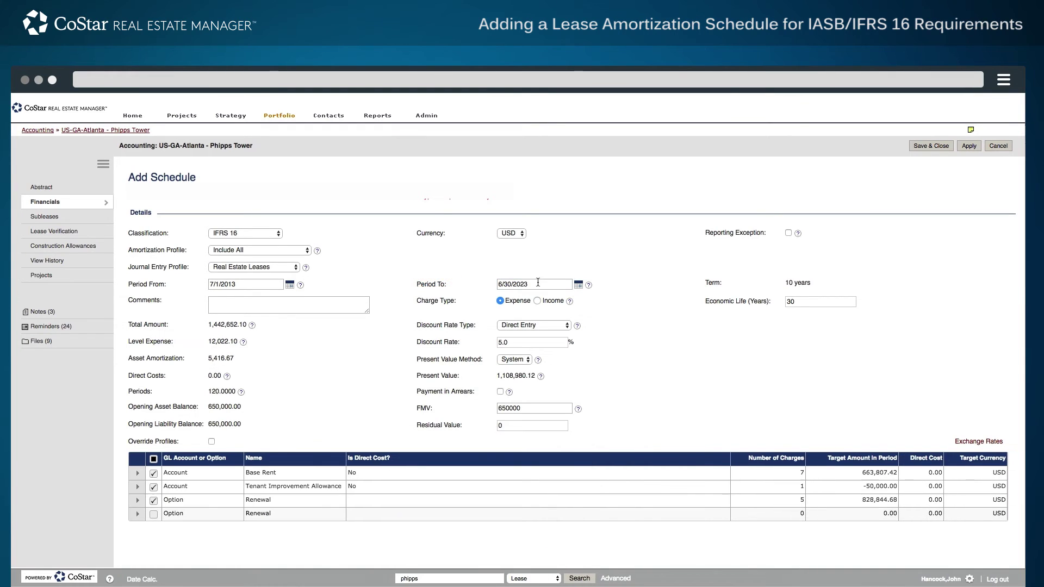
Save the Include All - IFRS 16 schedule and review its monthly amortization rows
{"action": "left_click", "coordinate": [932, 146]}
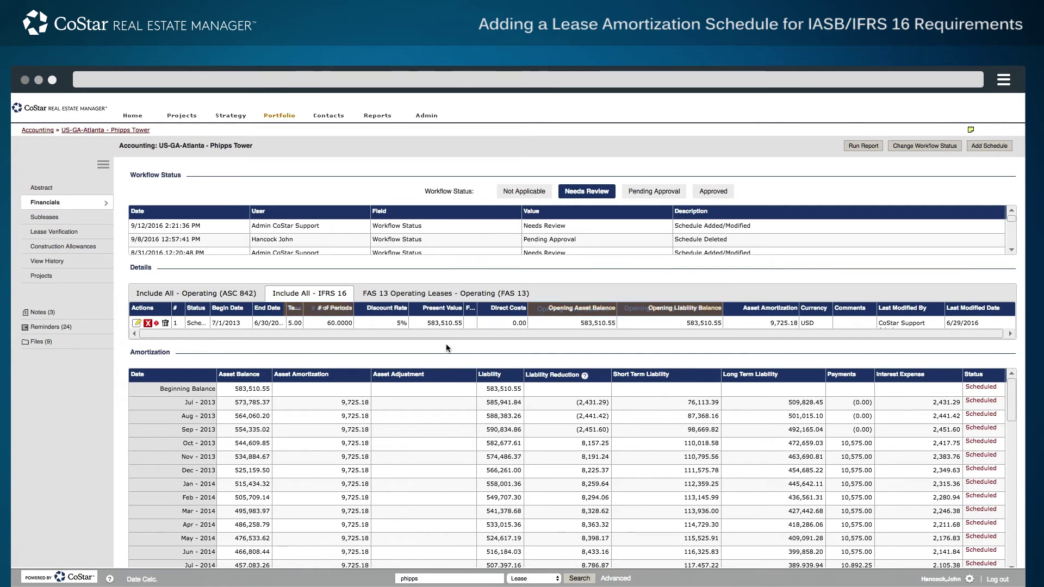
{"action": "scroll", "coordinate": [427, 439], "scroll_direction": "down", "scroll_amount": 3}
{"action": "scroll", "coordinate": [439, 442], "scroll_direction": "down", "scroll_amount": 4}
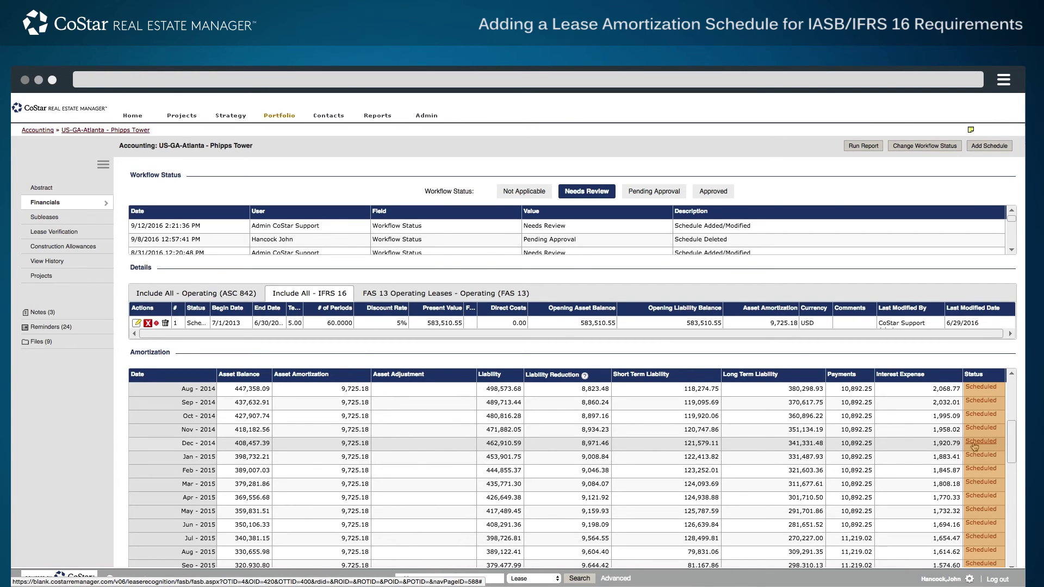
Generate the IFRS 16 amortization report for Phipps Tower and show its export formats
{"action": "left_click", "coordinate": [865, 148]}
{"action": "left_click", "coordinate": [110, 105]}
{"action": "left_click", "coordinate": [101, 132]}
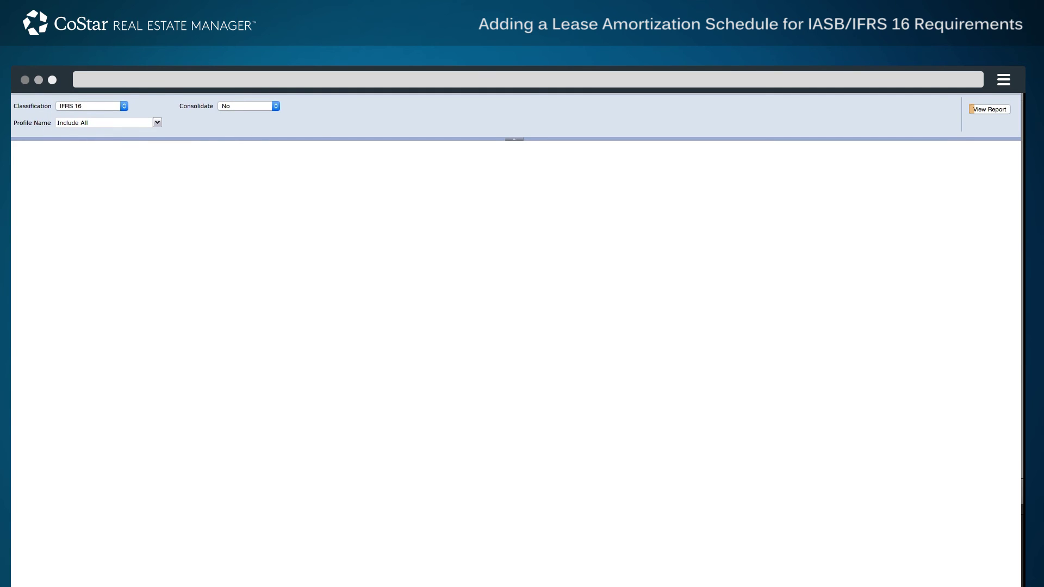
{"action": "left_click", "coordinate": [987, 109]}
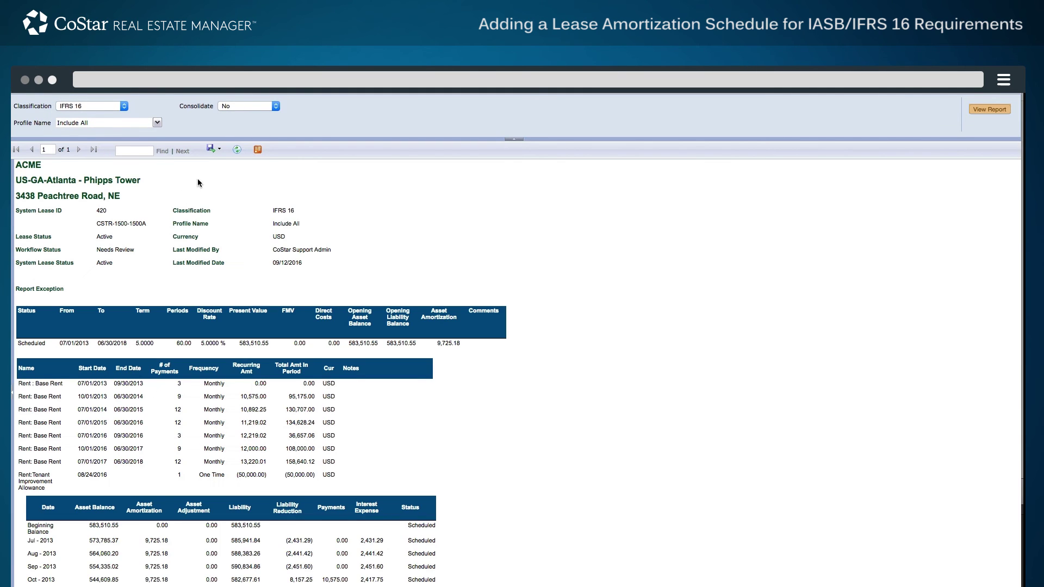
{"action": "left_click", "coordinate": [219, 150]}
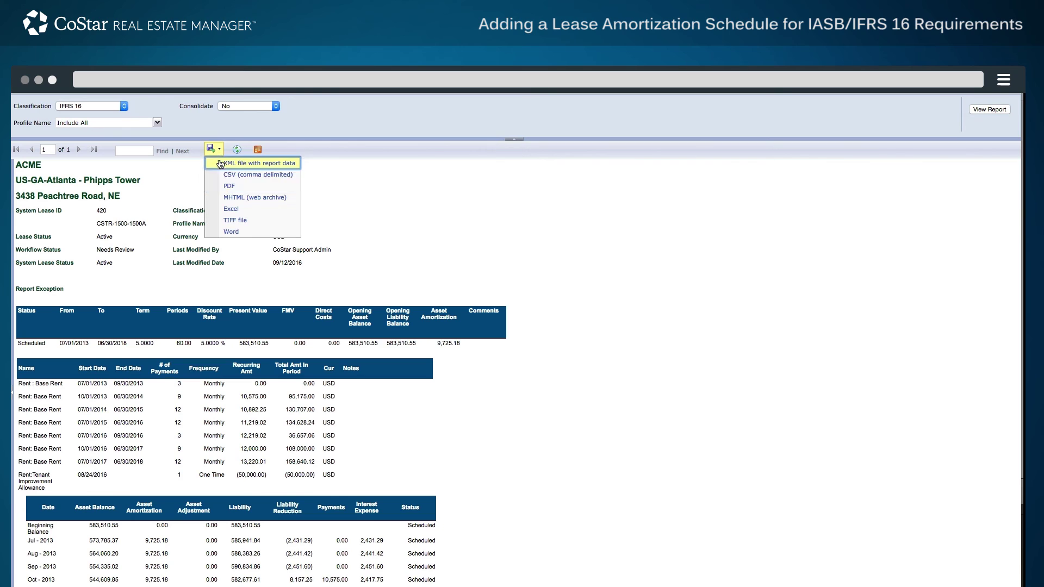